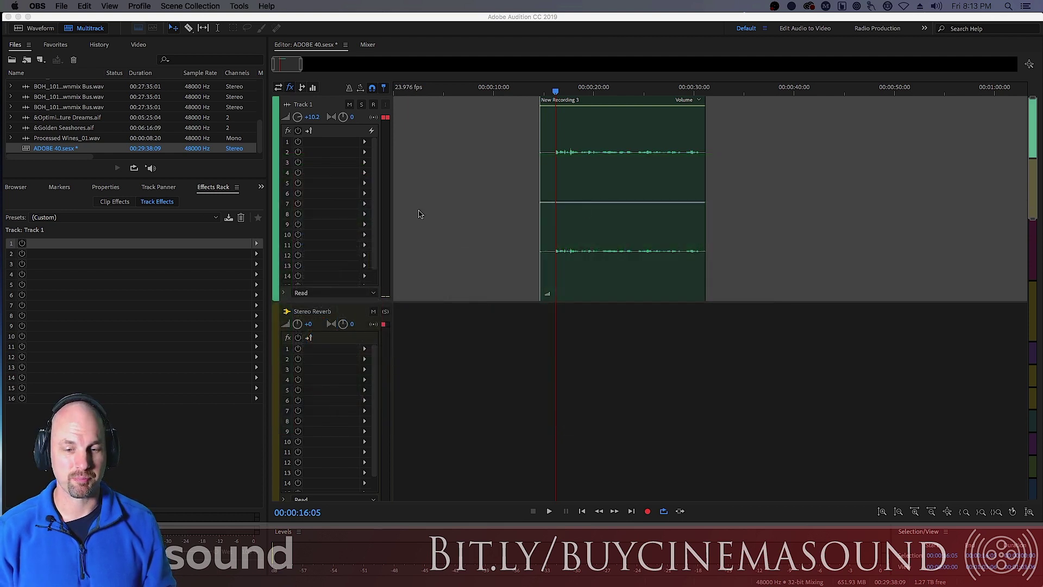
- Bring the Audition window with the ADOBE 40.sesx multitrack session to the front
click(485, 212)
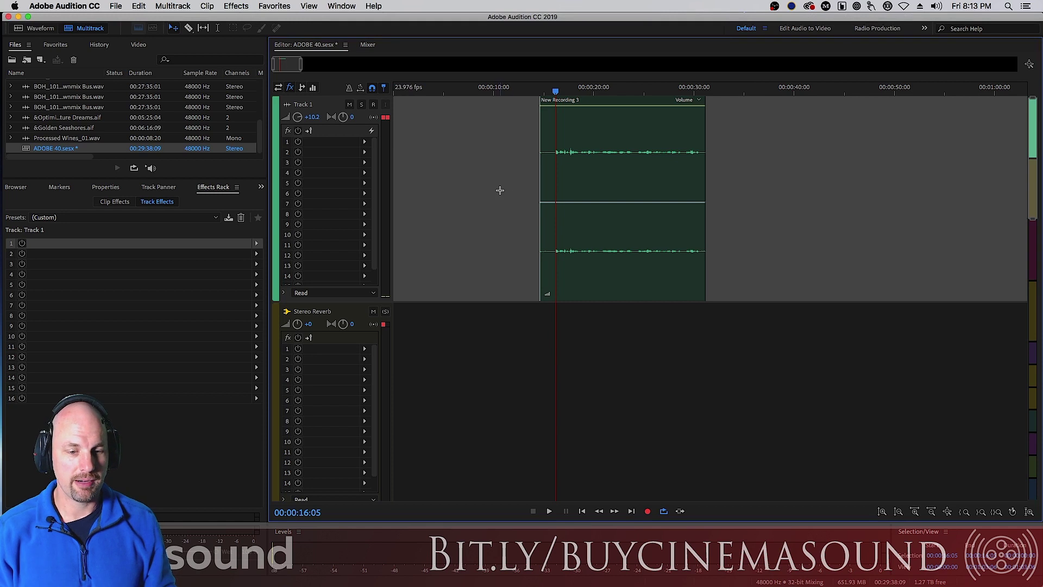
- Select the New Recording 3 clip, play it from 00:00:15:07, then stop playback
click(698, 209)
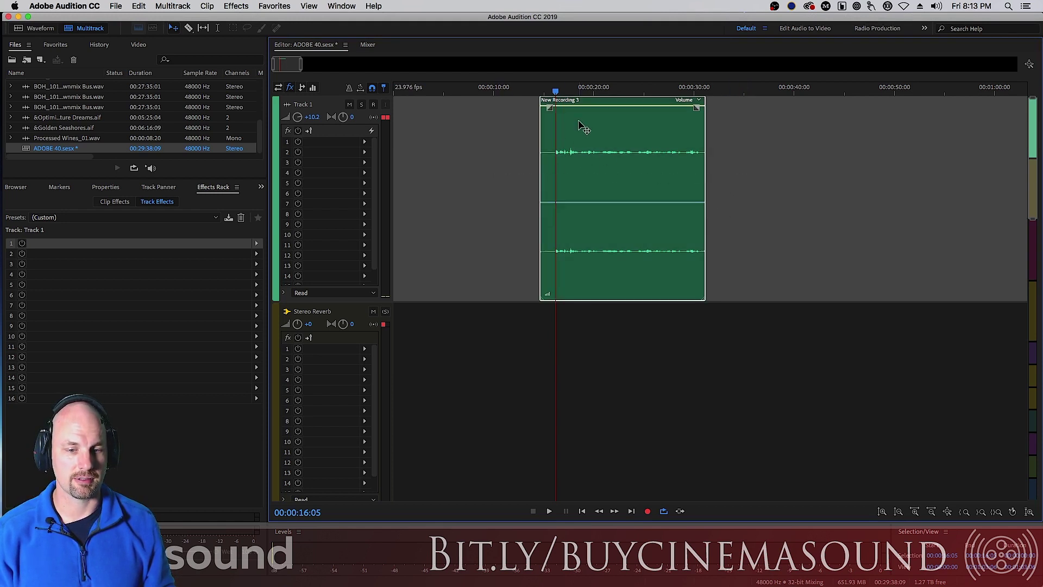
click(547, 90)
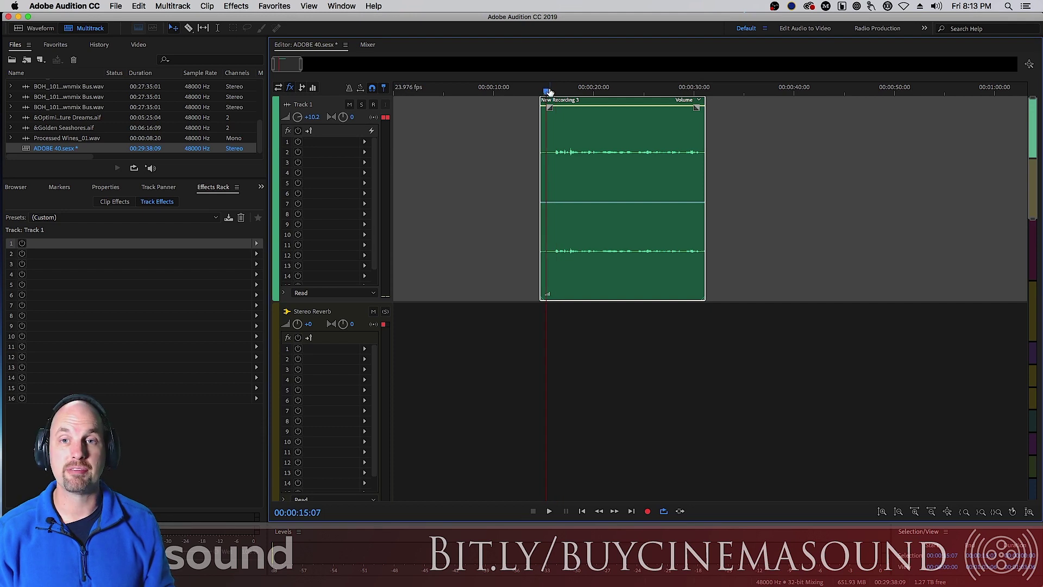
key(space)
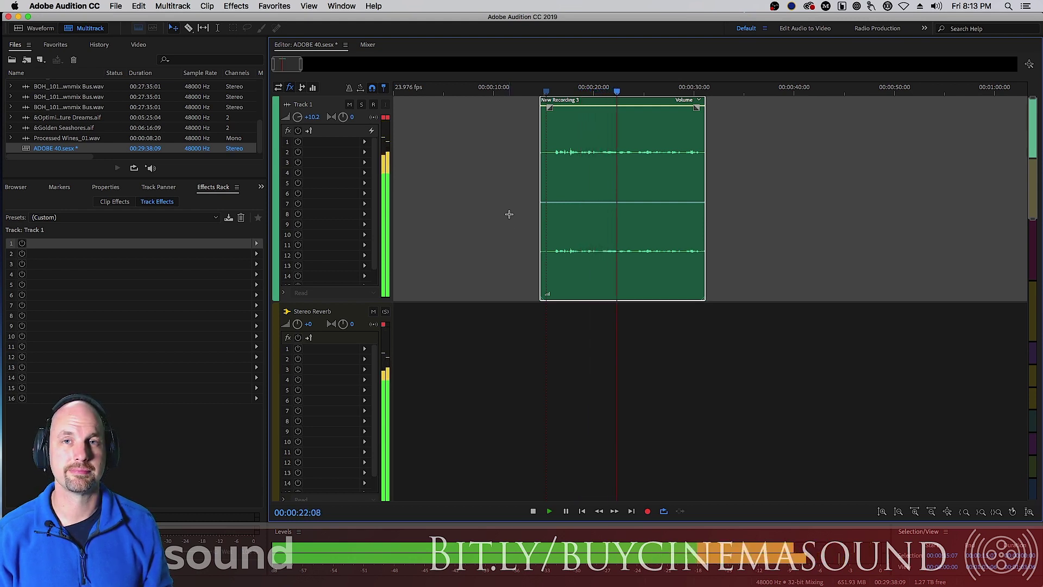
key(space)
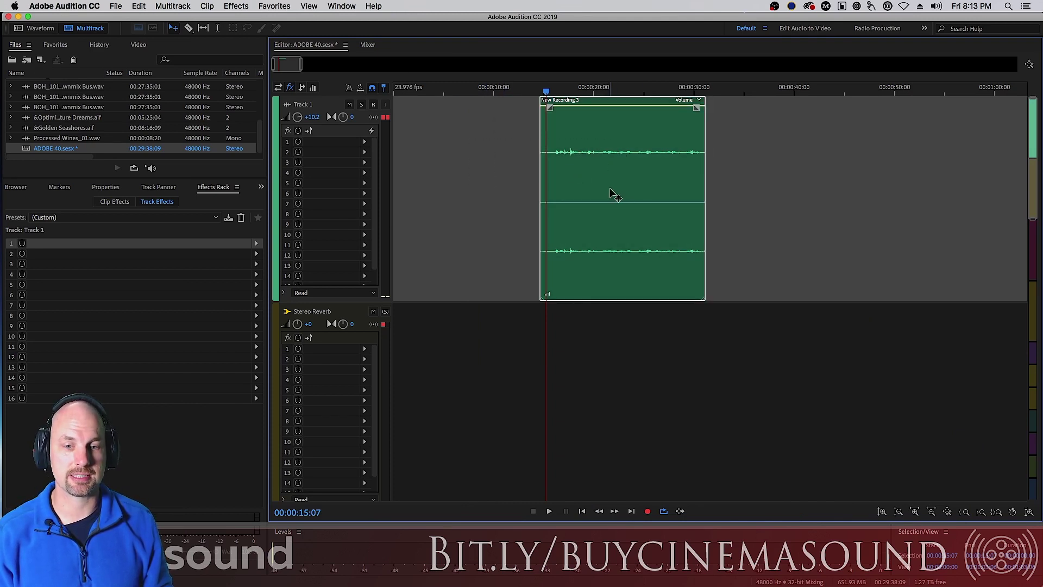
click(234, 6)
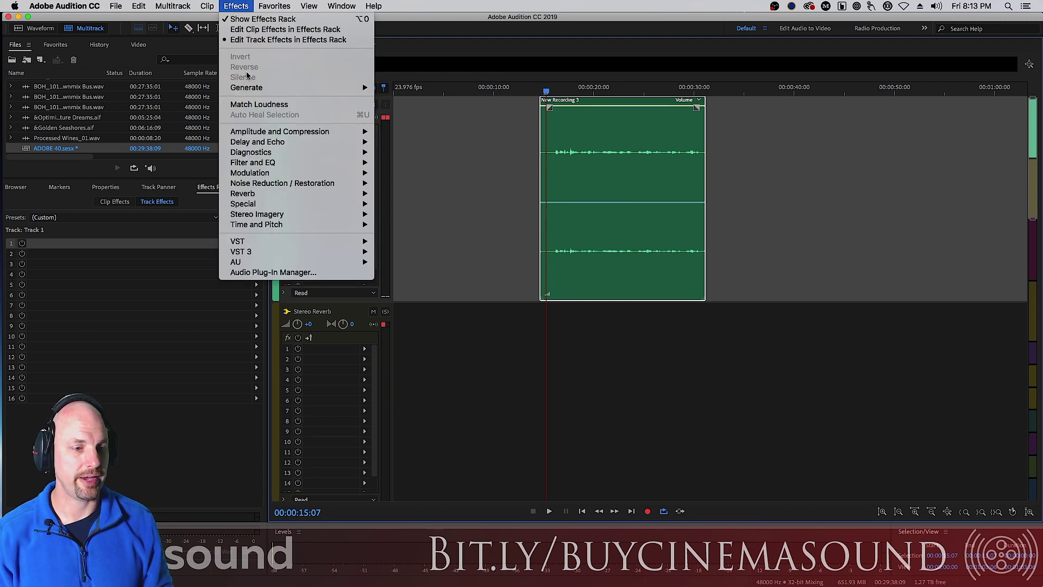
- Browse the Effects menu and the clip's effect list without adding anything
mouse_move(309, 185)
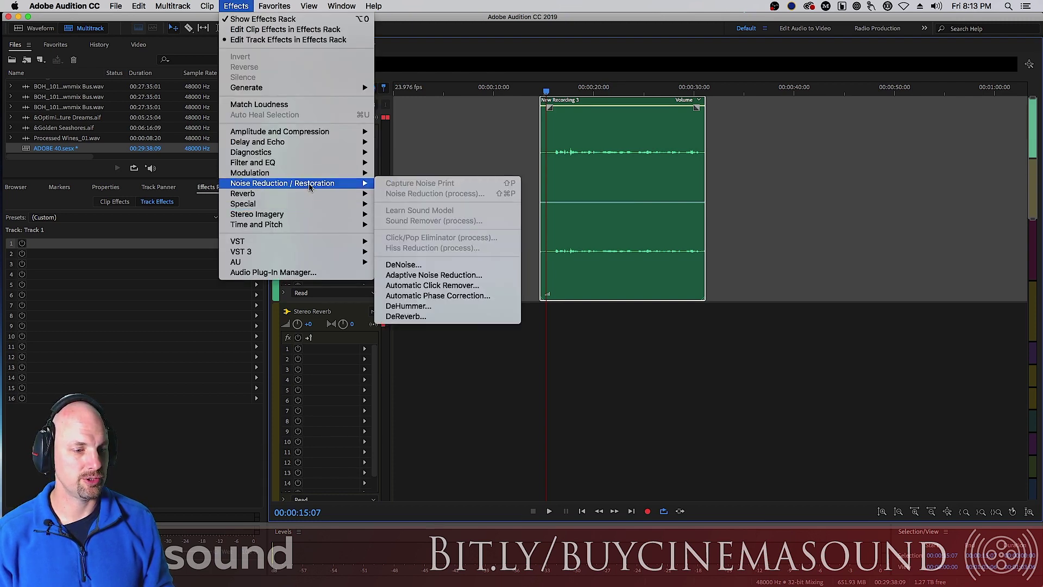
click(478, 125)
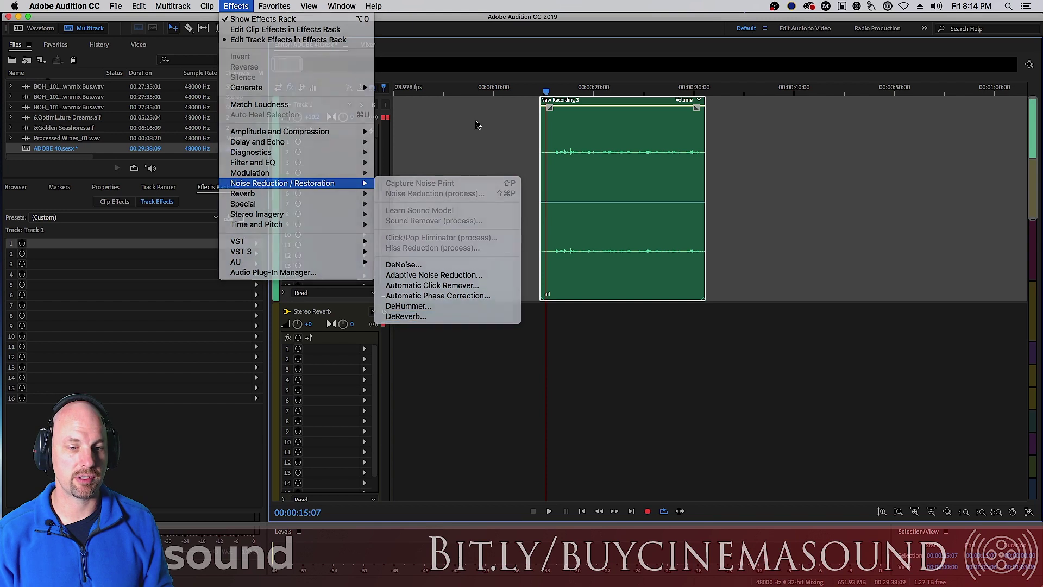
click(115, 204)
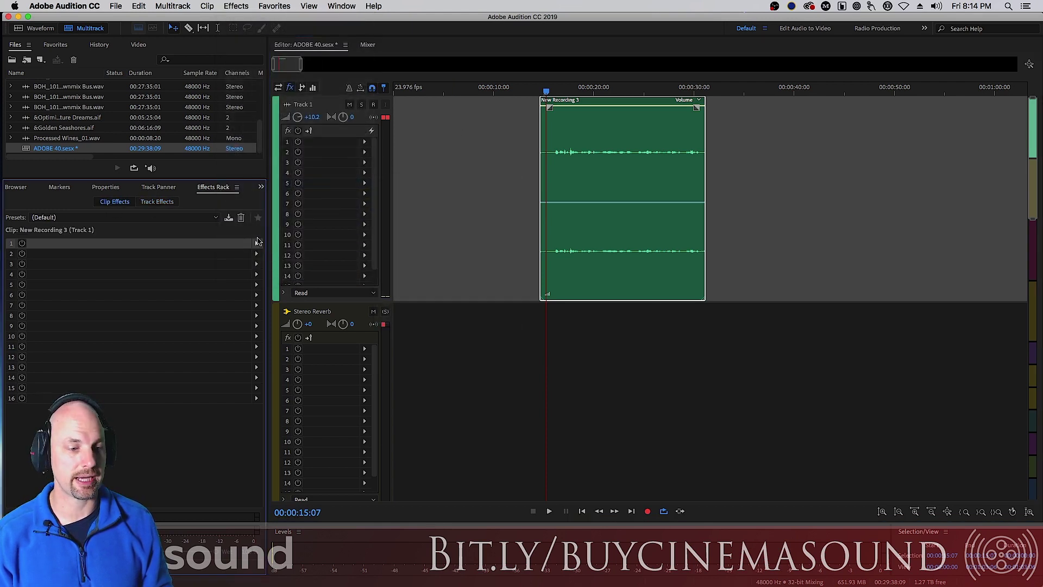
click(256, 242)
click(480, 166)
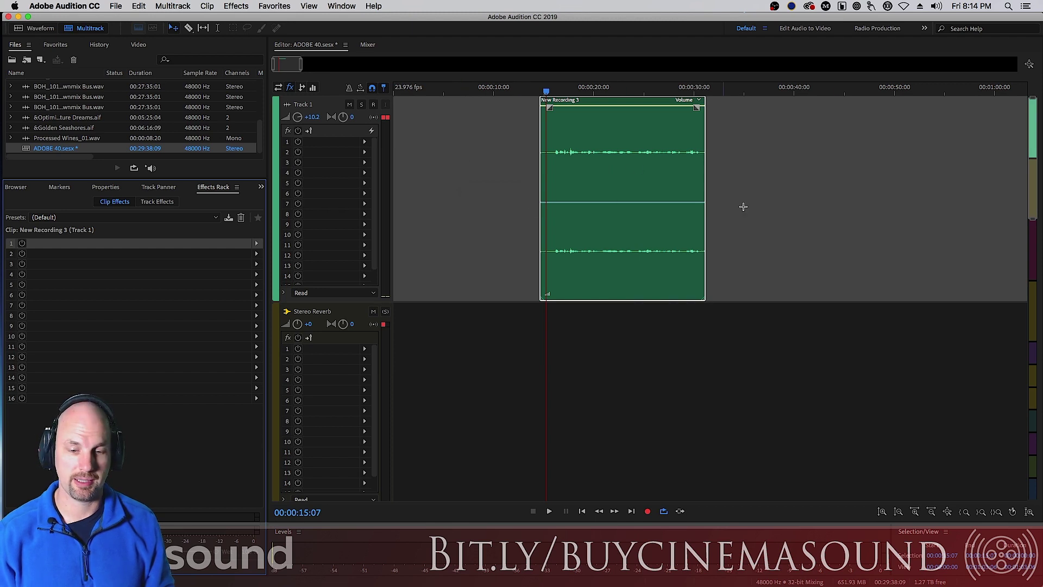
click(489, 166)
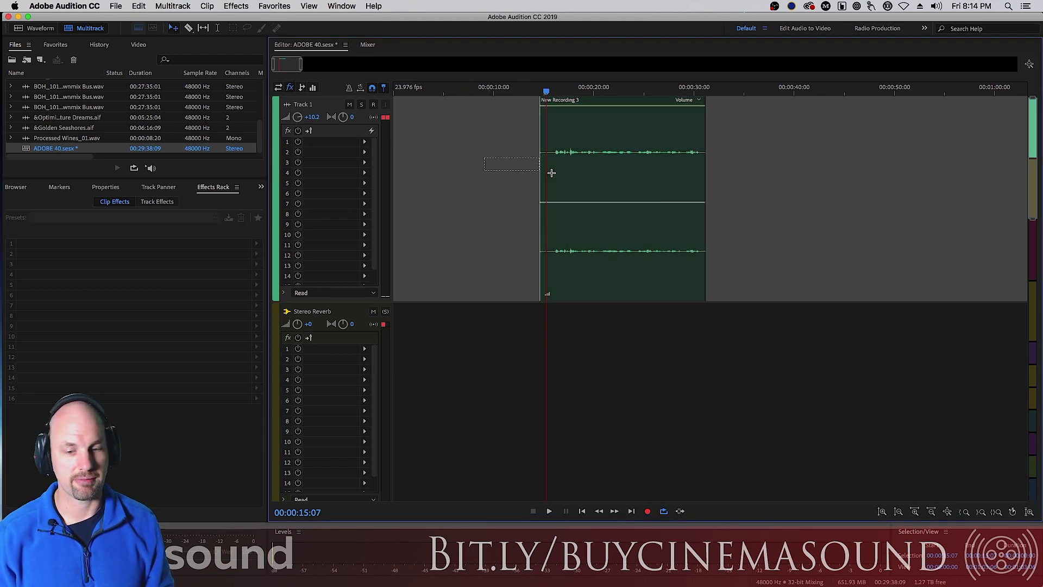
- Add Noise Reduction / Restoration > DeReverb to Track 1's first effect slot
click(158, 202)
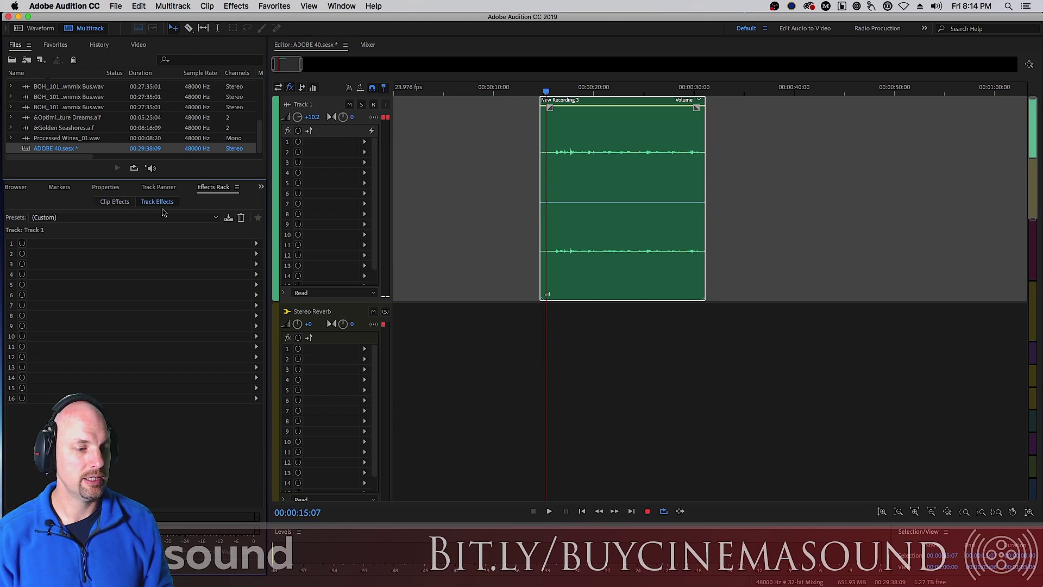
click(256, 244)
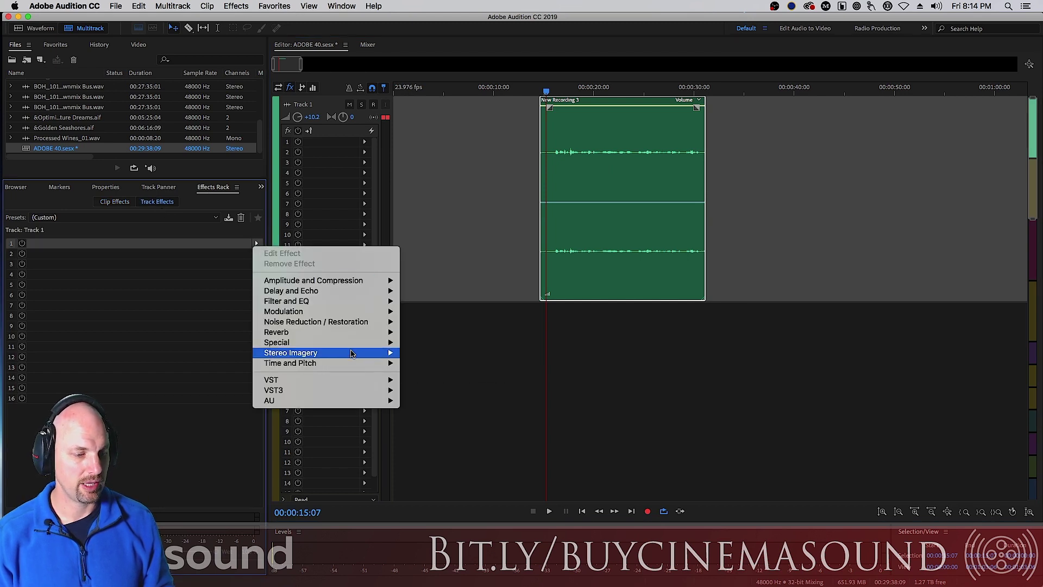
mouse_move(348, 344)
mouse_move(354, 323)
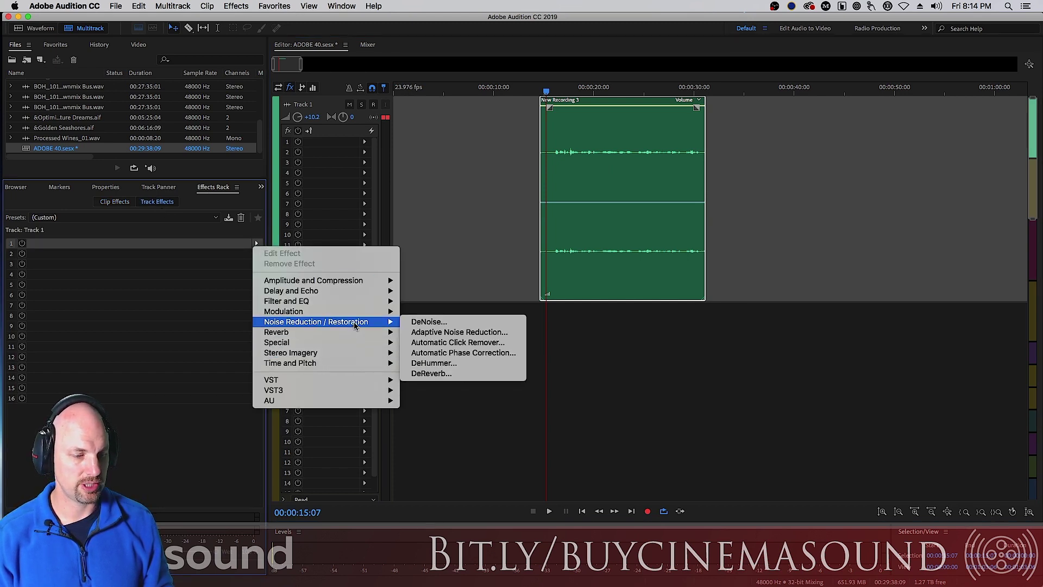
click(431, 373)
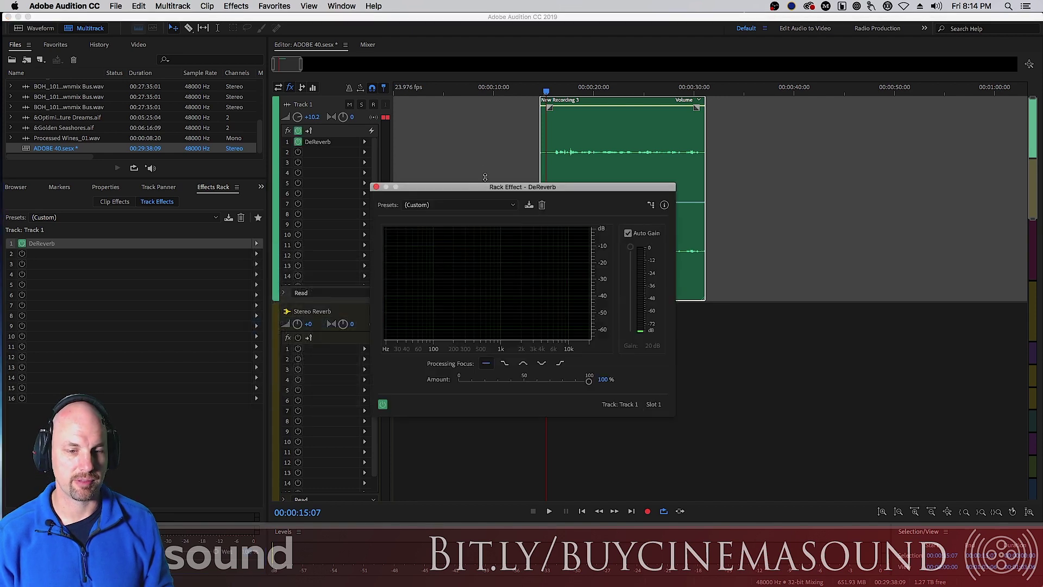
- Play from 00:00:15:03 and lower the DeReverb Amount to 14%
drag(486, 190, 334, 178)
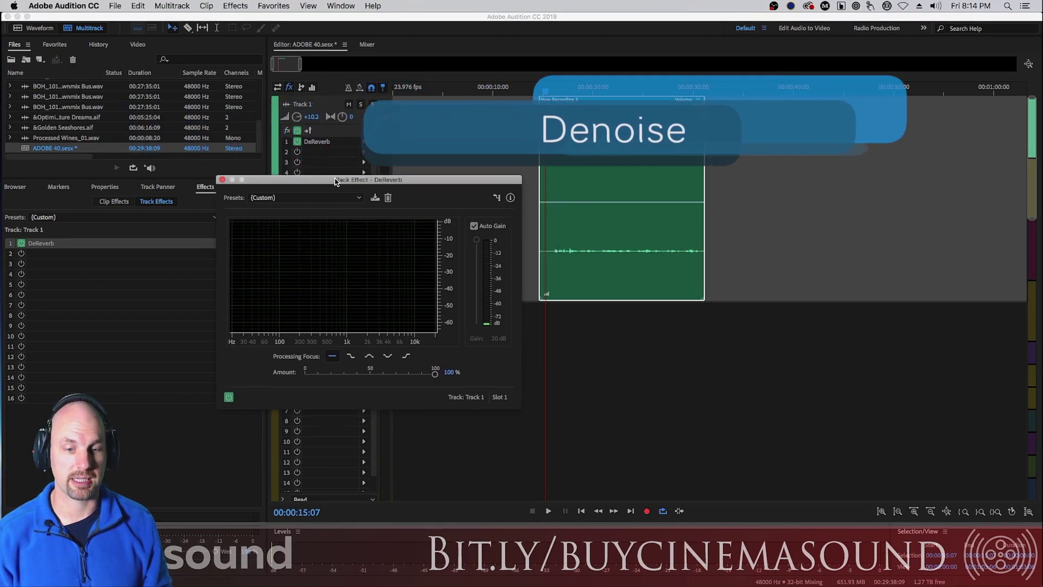
click(544, 91)
key(space)
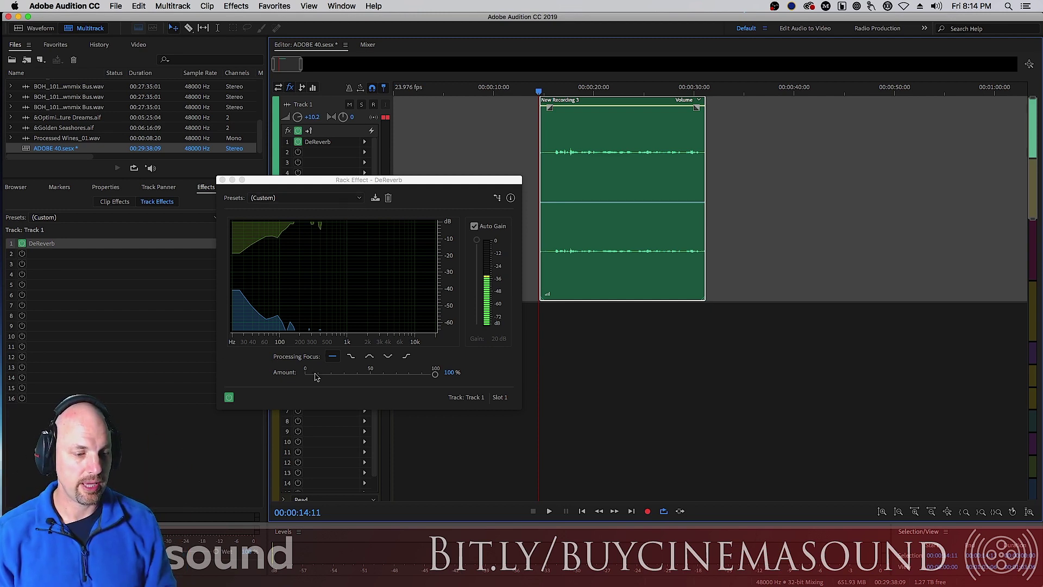
drag(434, 373, 297, 384)
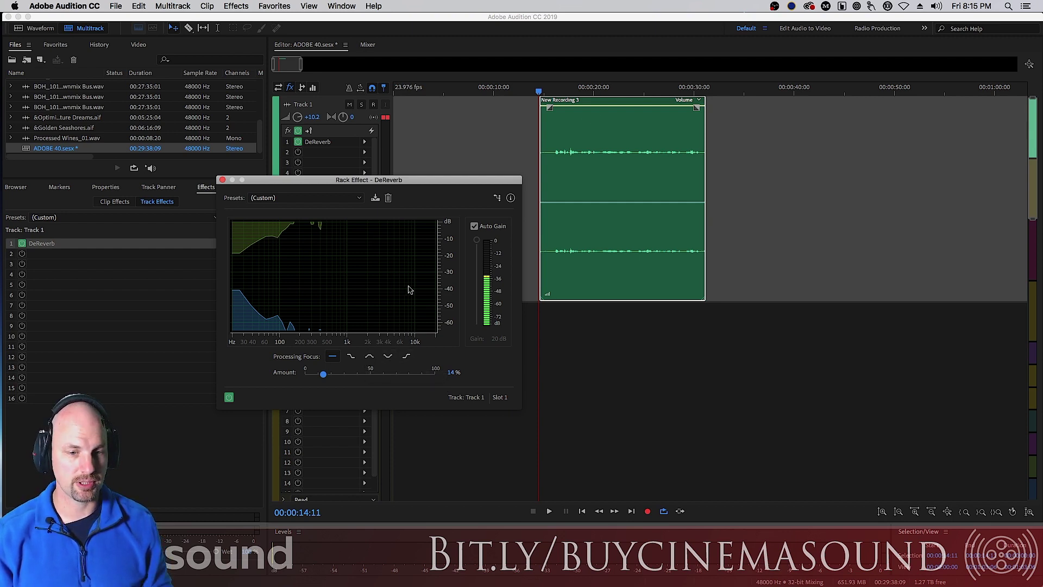
- Use even processing focus and raise DeReverb Amount to about 69% while playing a selection
click(333, 359)
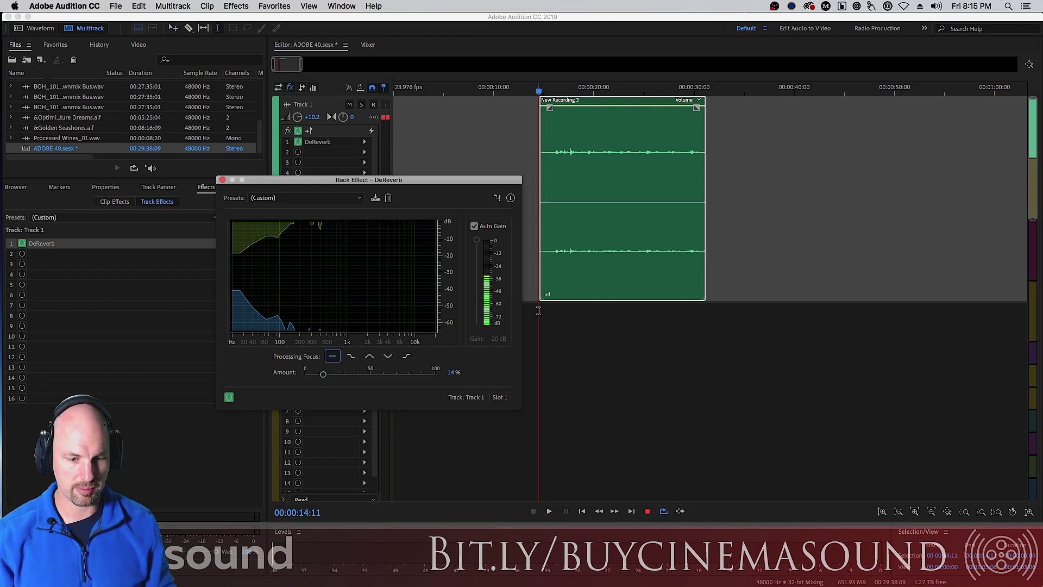
drag(539, 311, 706, 309)
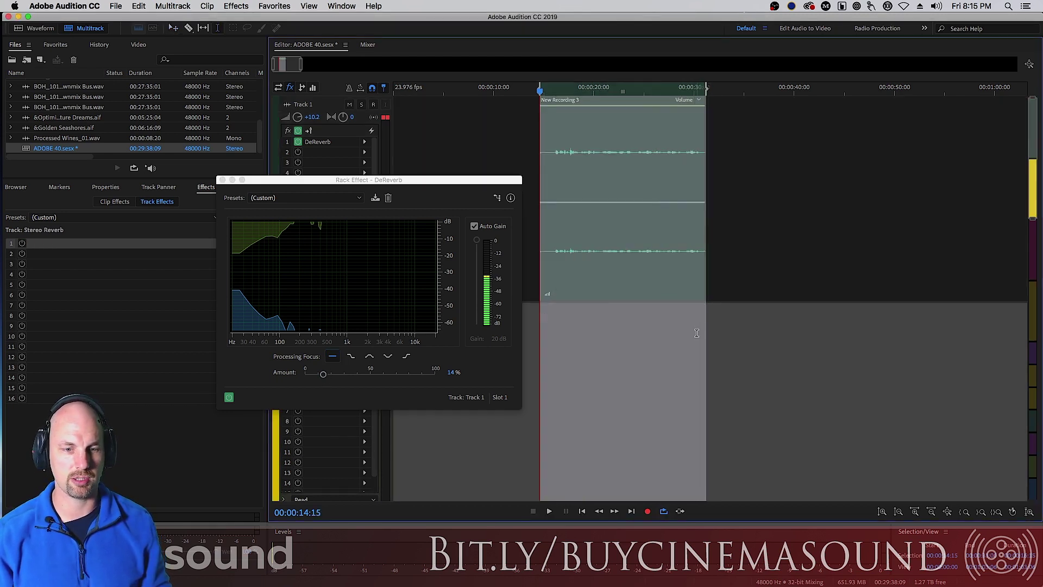
key(space)
drag(427, 180, 426, 129)
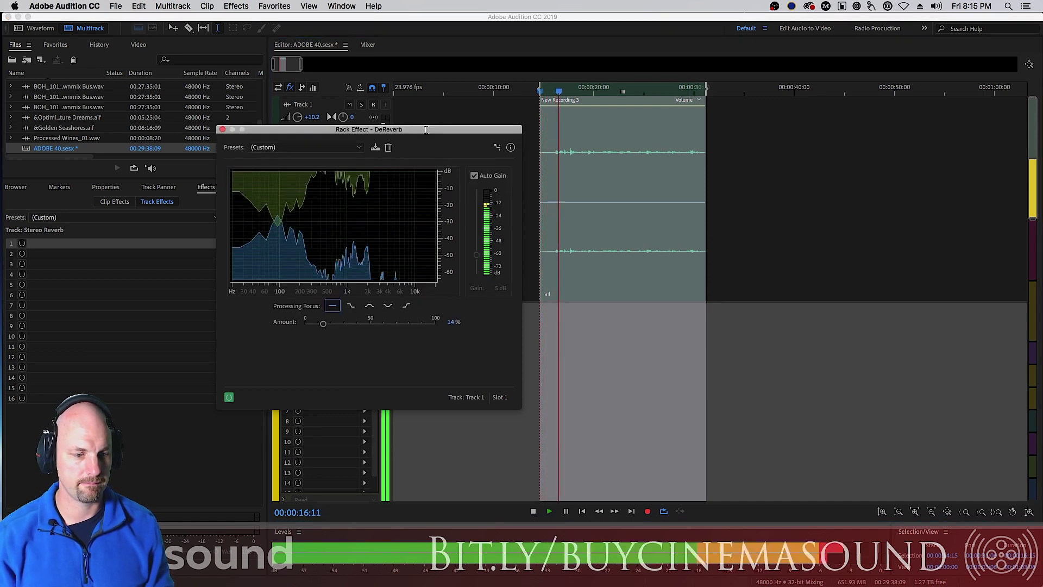
drag(323, 323, 397, 324)
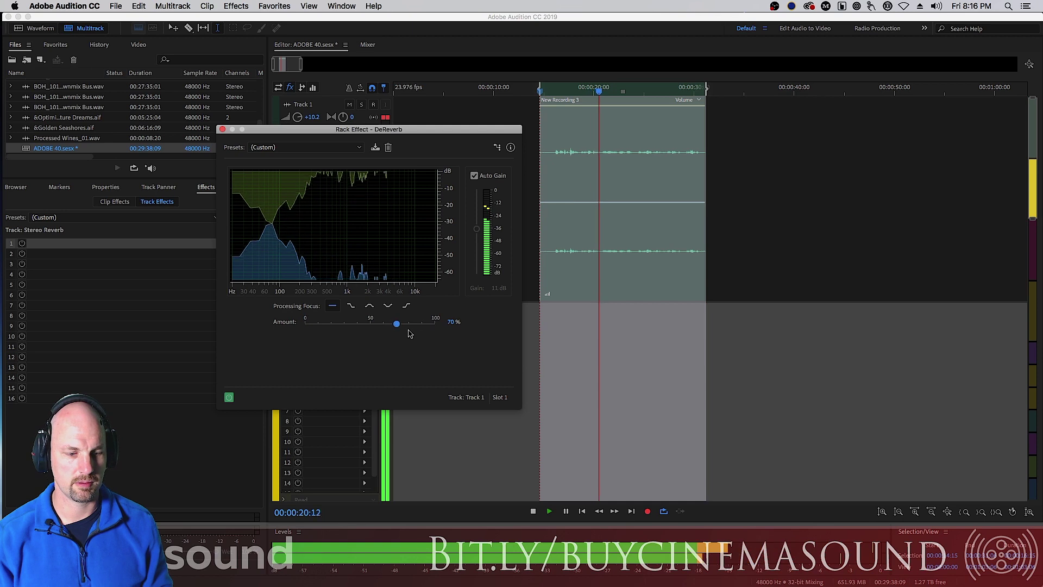
mouse_move(437, 131)
mouse_down()
mouse_move(387, 323)
mouse_move(437, 120)
mouse_up()
drag(397, 314, 438, 313)
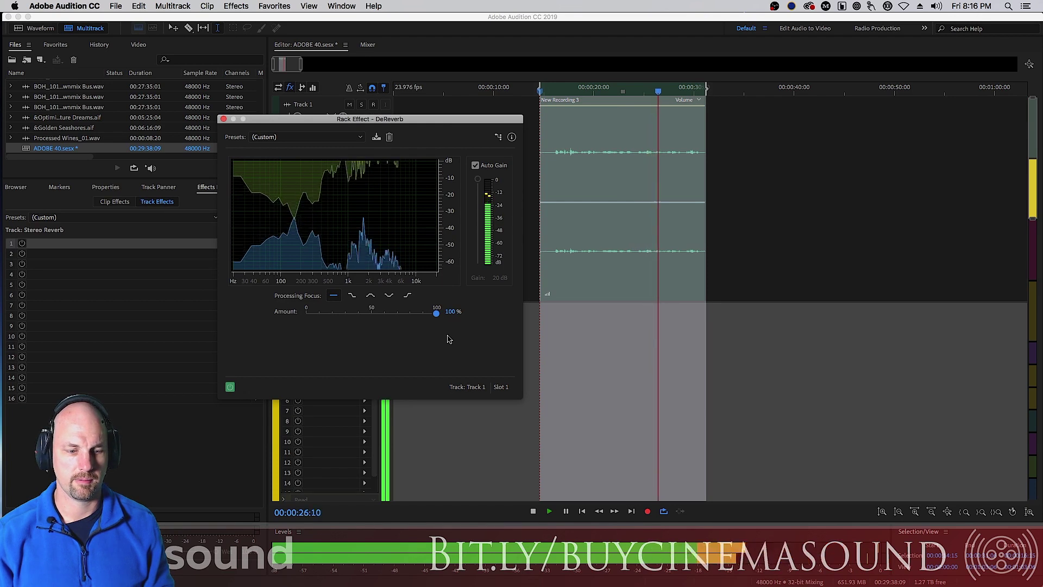
key(space)
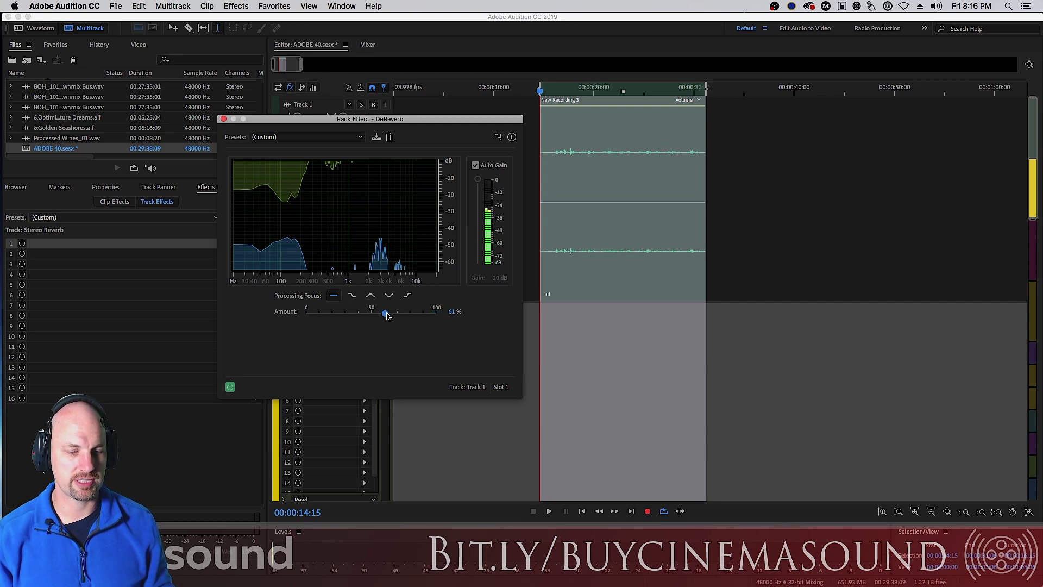
key(space)
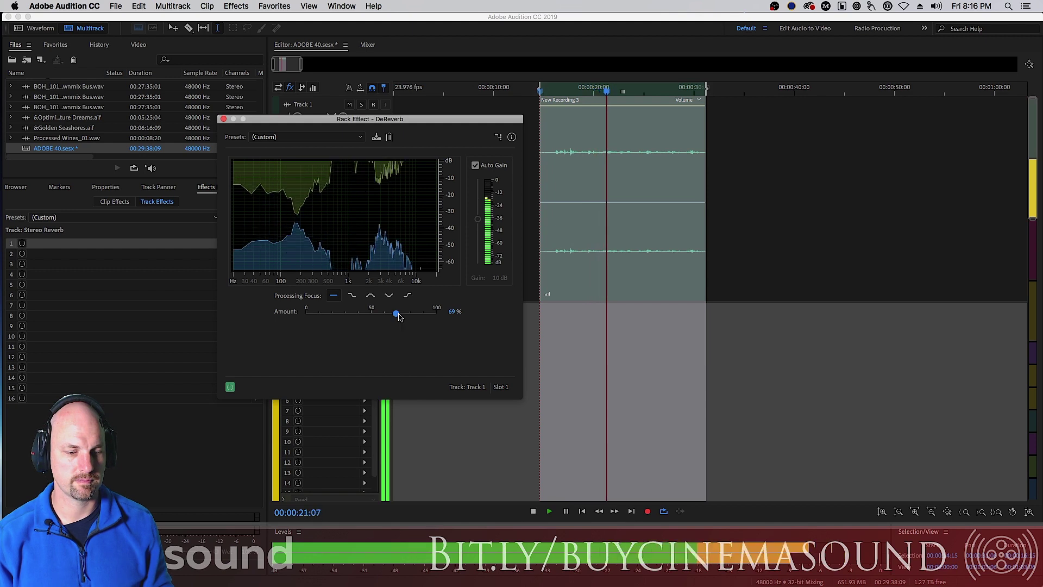
- Replay Track 1 with DeReverb toggled on and off to compare, then stop
key(space)
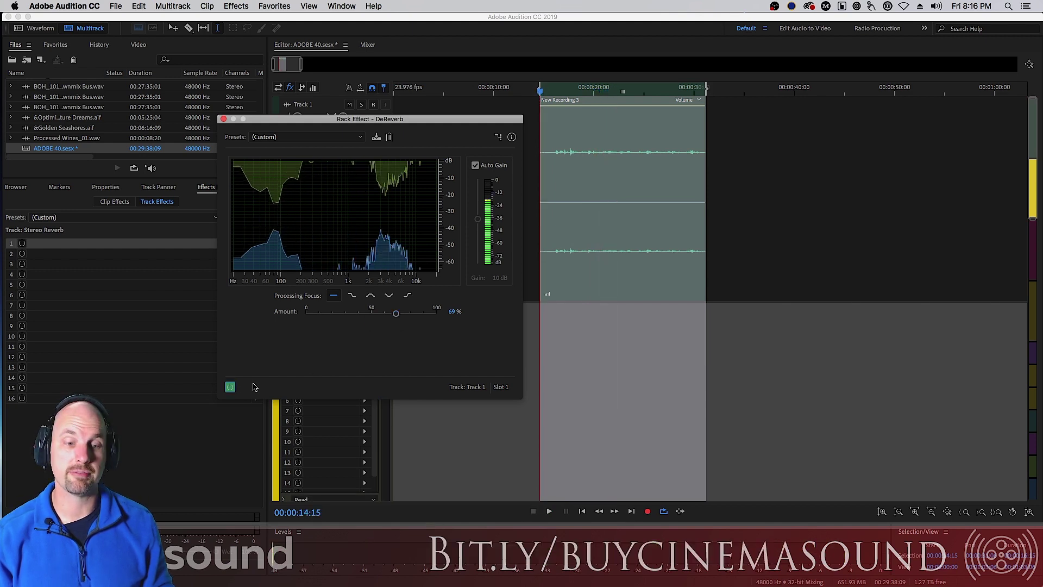
key(space)
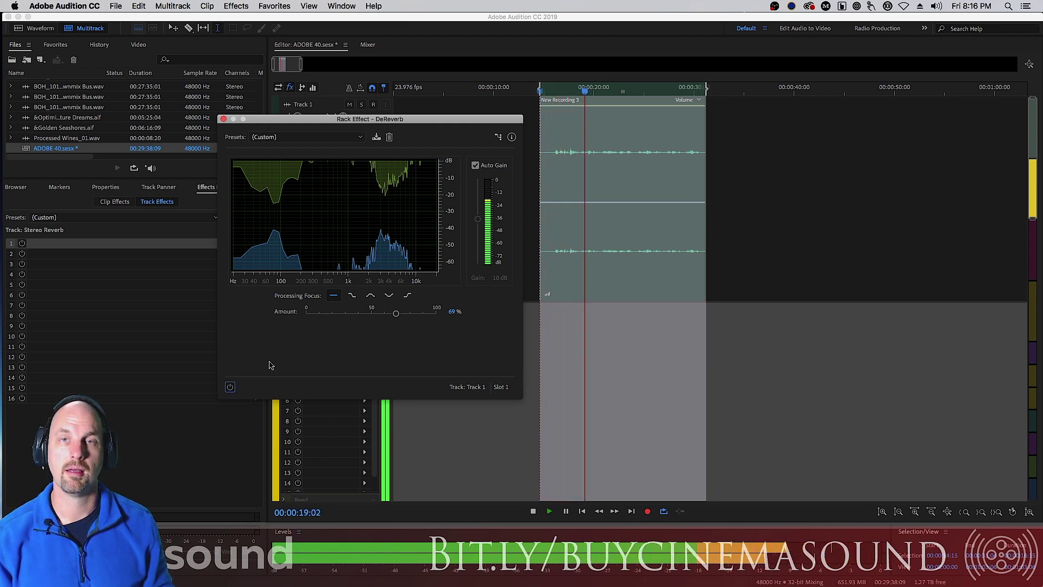
click(230, 387)
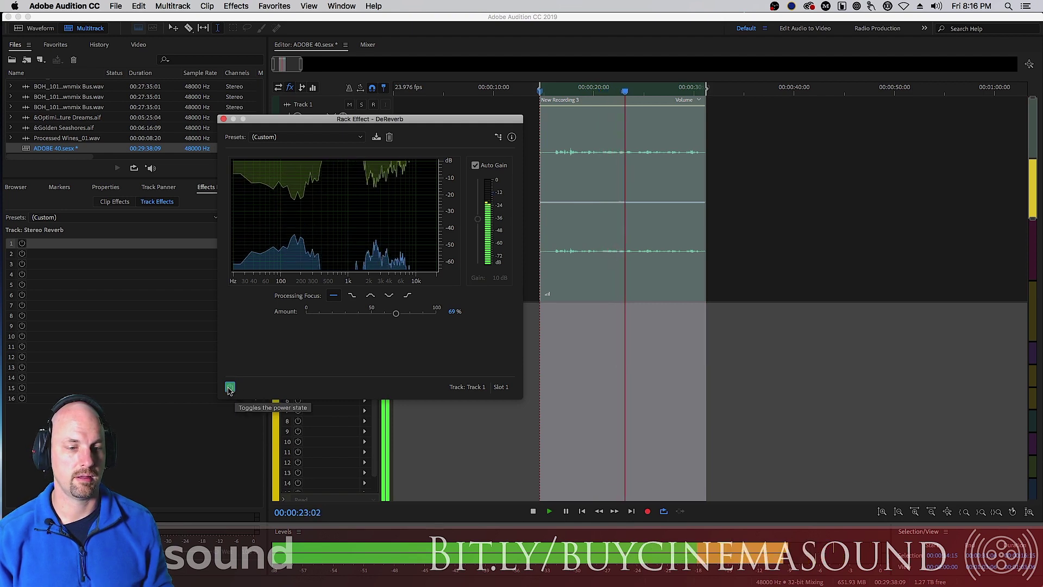
click(230, 387)
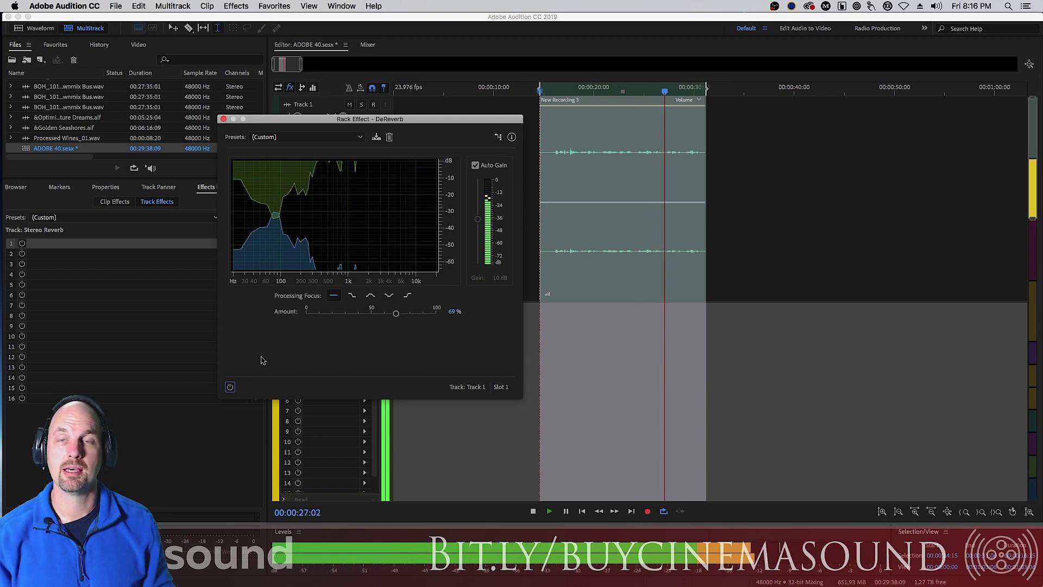
key(space)
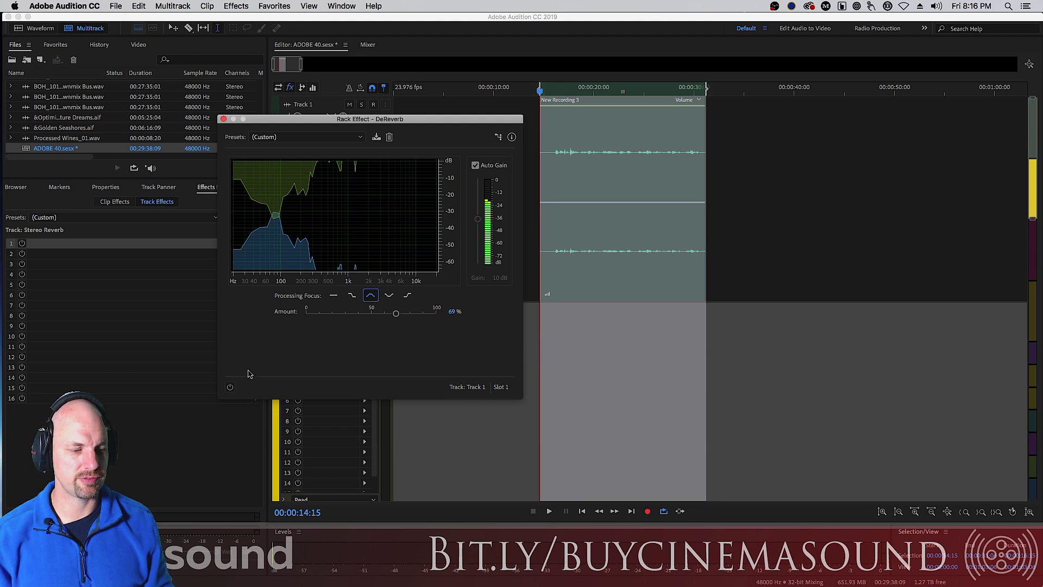
- Audition DeReverb's low, mid and even Processing Focus options during playback
key(space)
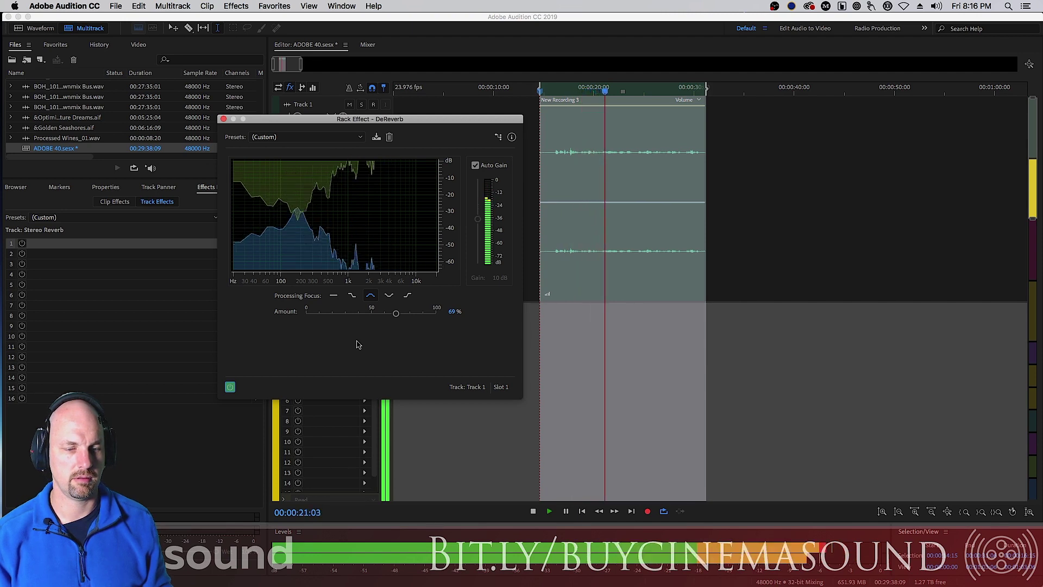
key(space)
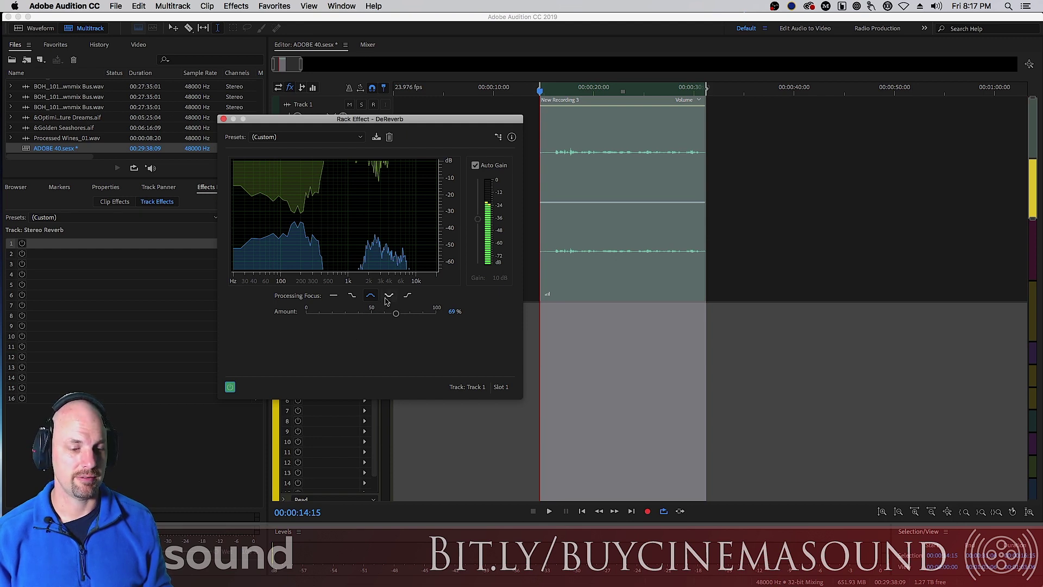
key(space)
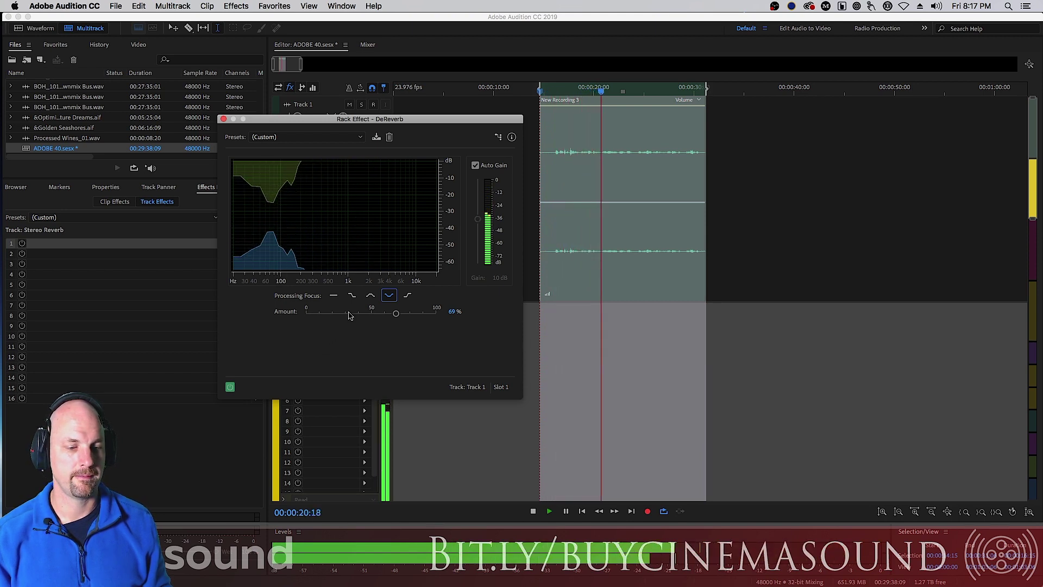
click(352, 295)
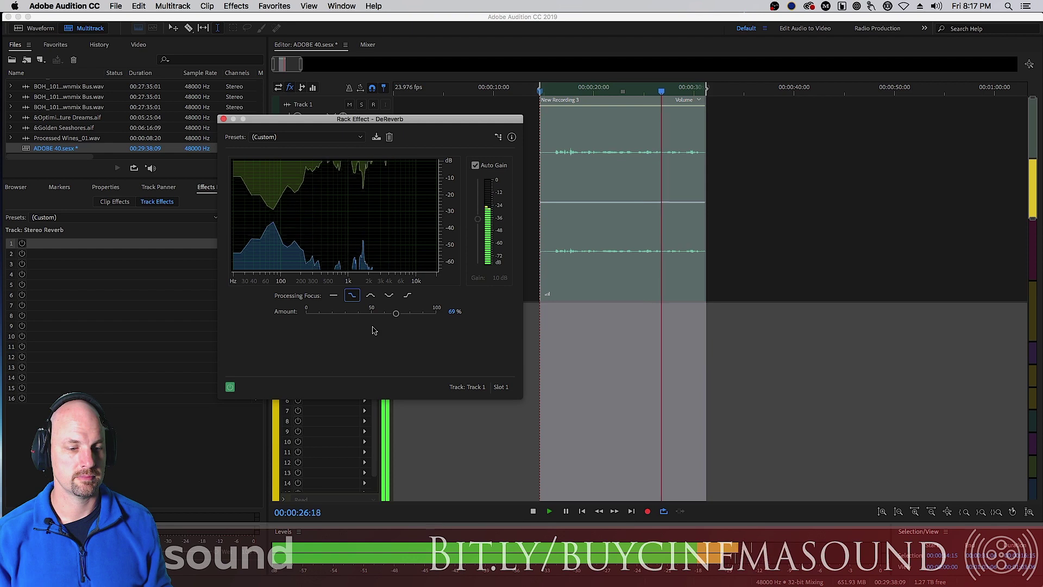
key(space)
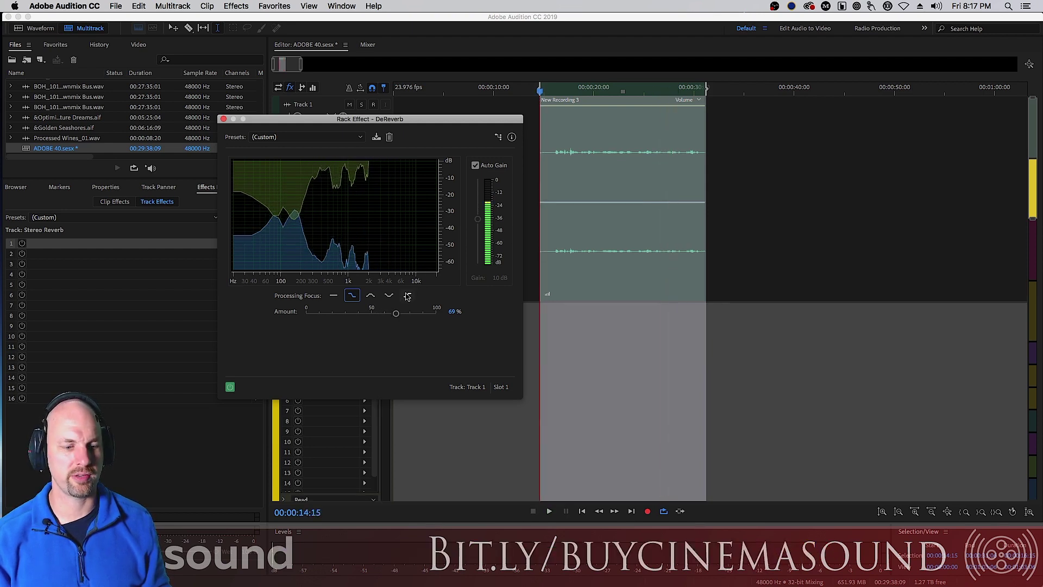
key(space)
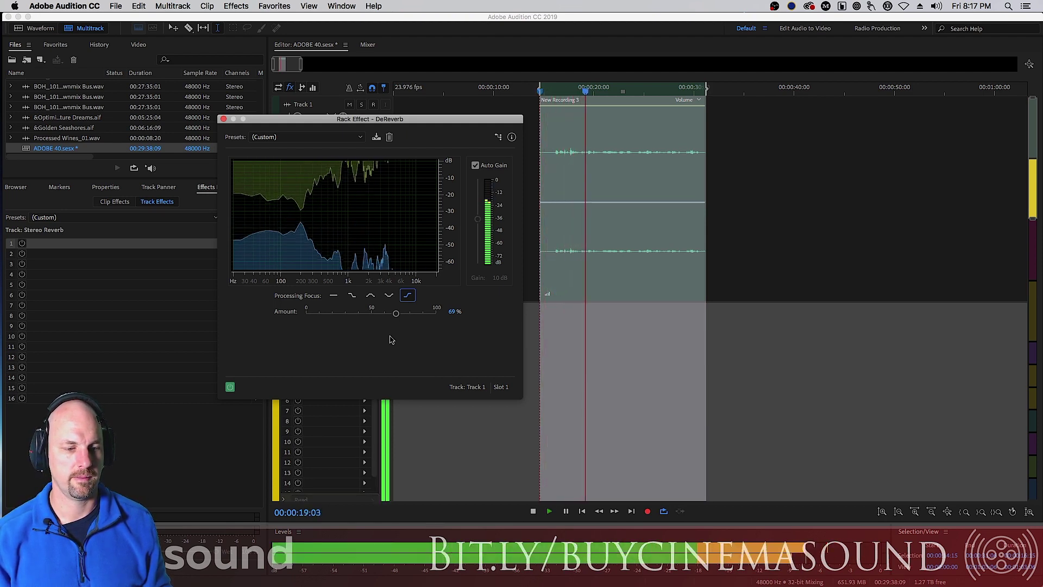
click(370, 296)
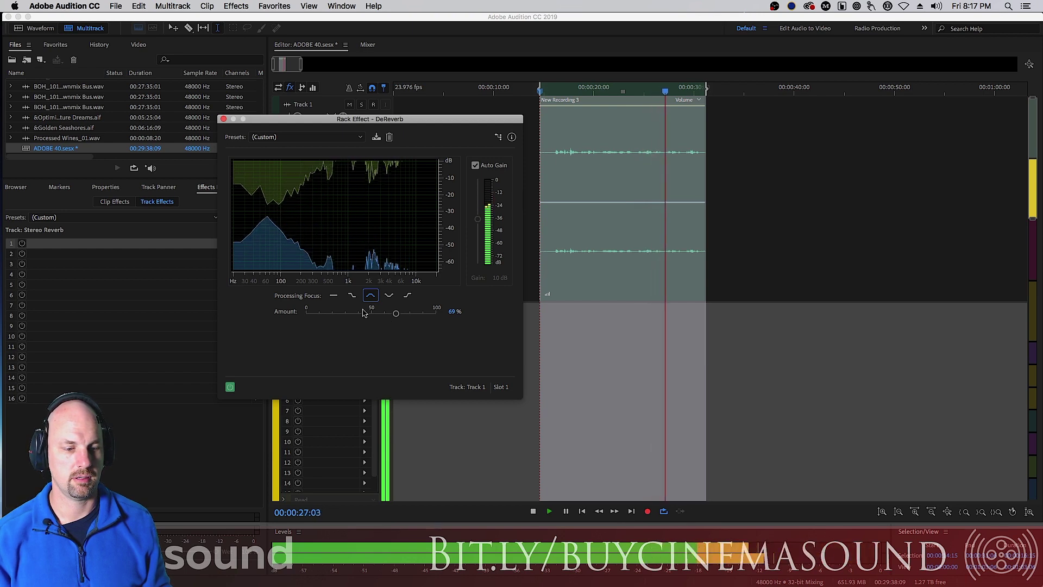
click(333, 296)
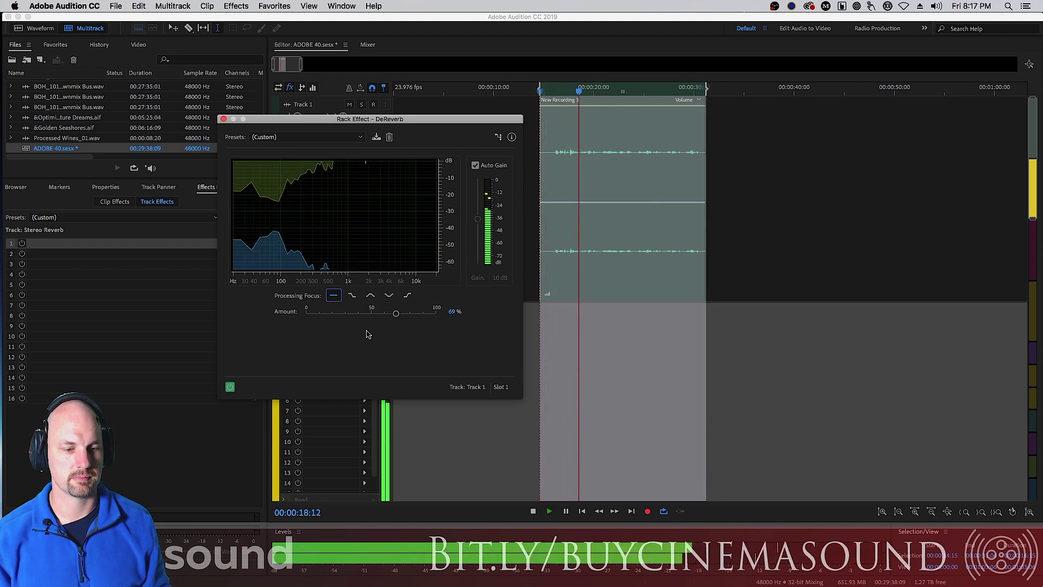
- Set DeReverb to mid-frequency Processing Focus with Amount 79%, then stop playback
click(371, 295)
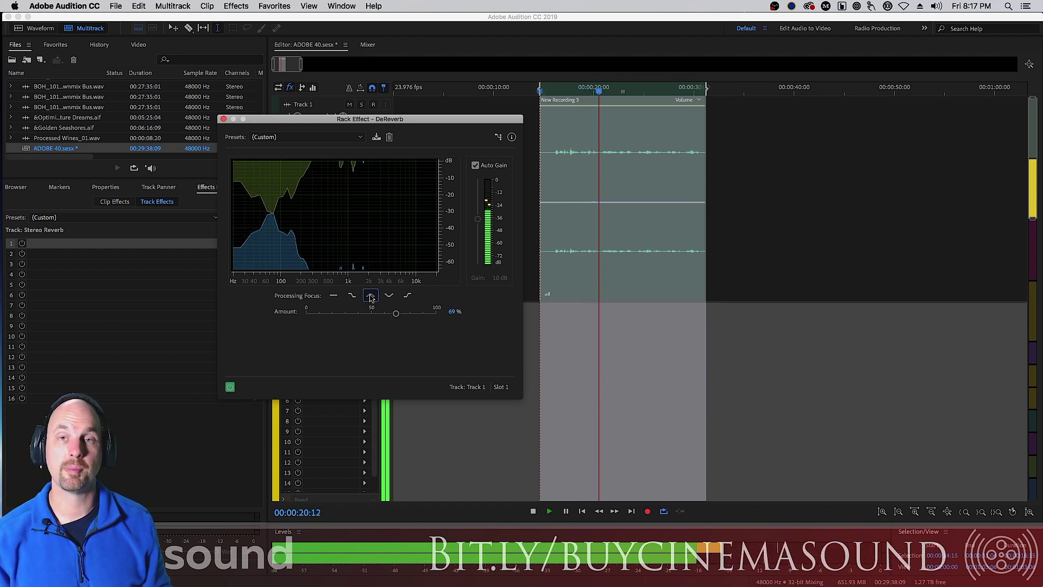
drag(397, 315, 409, 314)
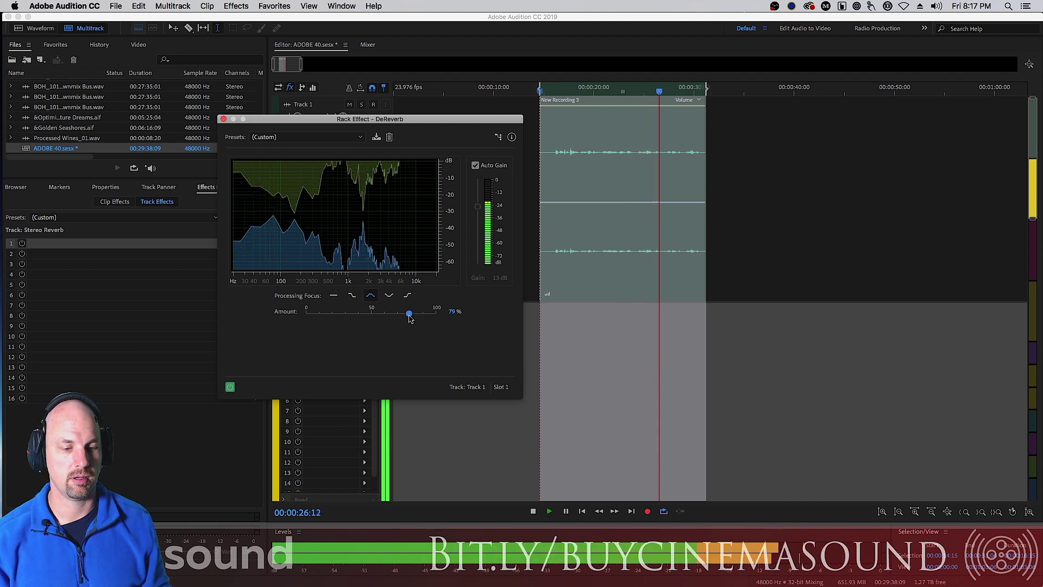
drag(410, 314, 408, 316)
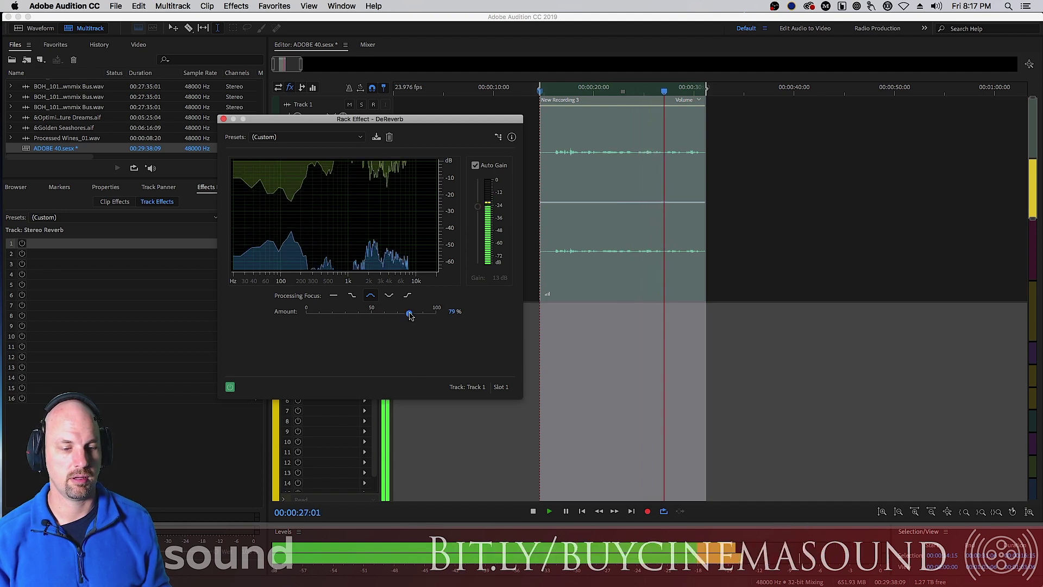
click(333, 296)
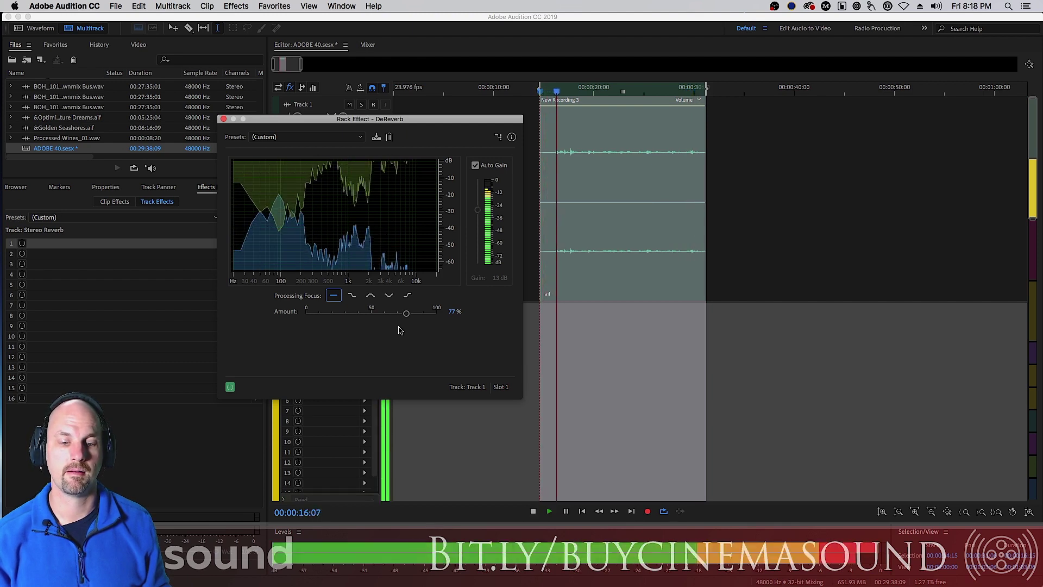
drag(403, 316, 407, 314)
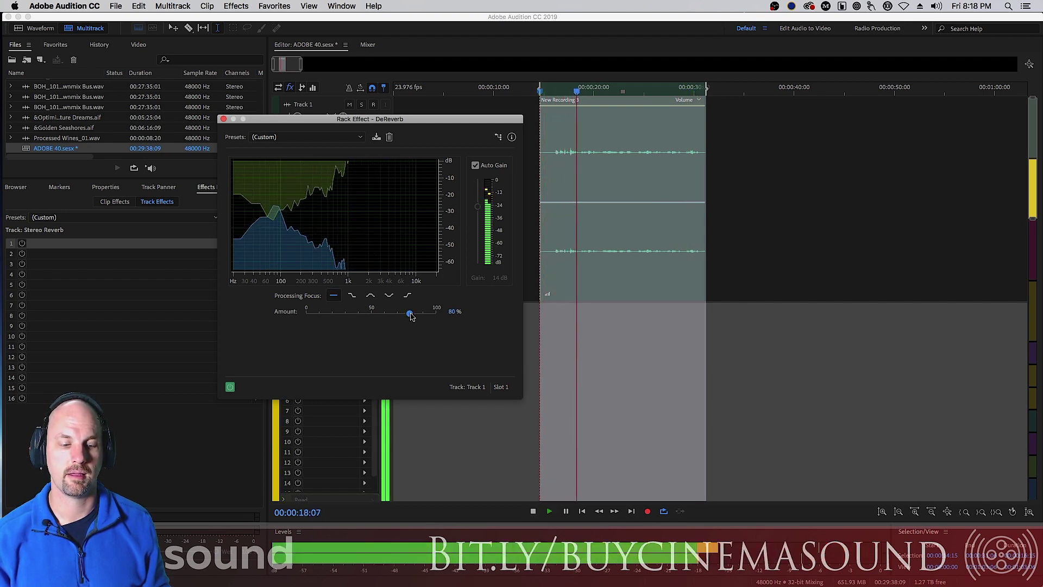
click(371, 296)
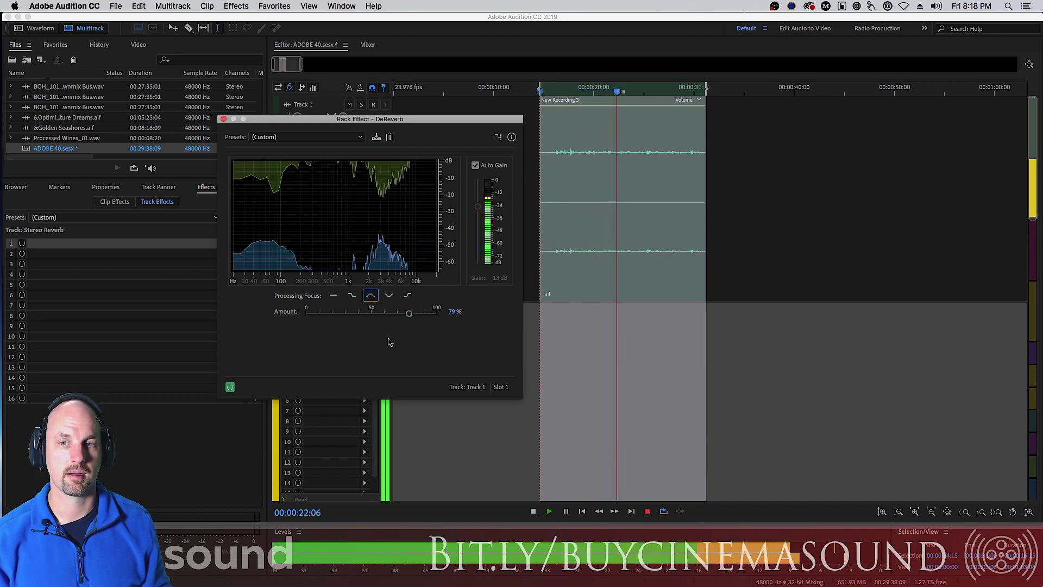
key(space)
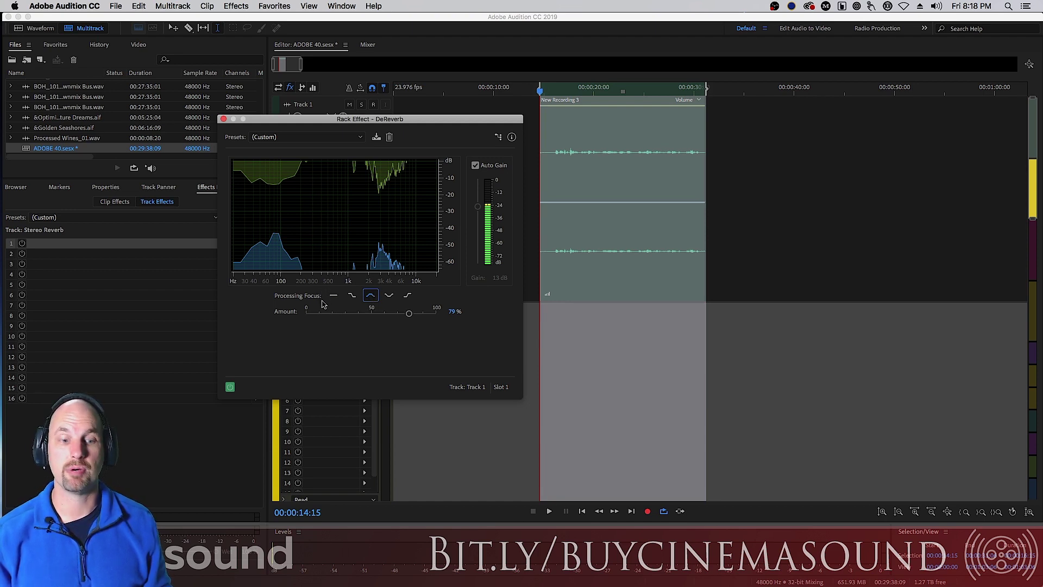
- Replay the track with DeReverb switched back on, then stop
key(space)
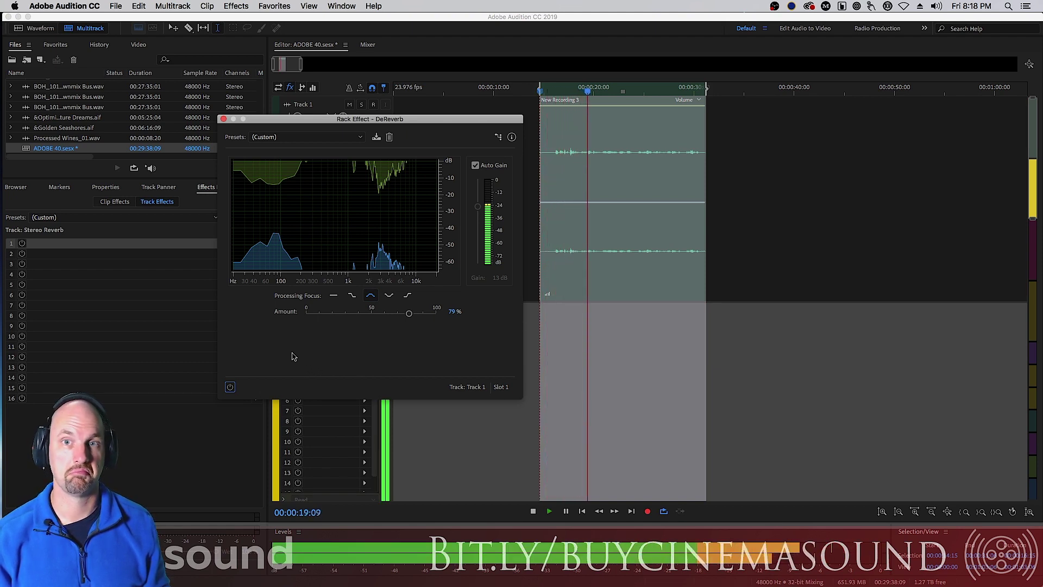
click(229, 387)
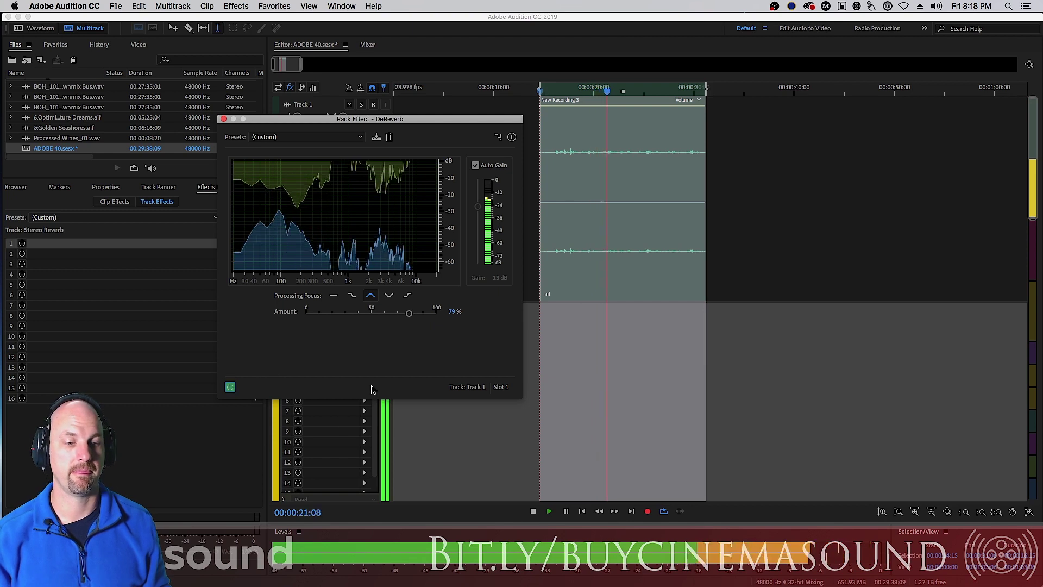
key(space)
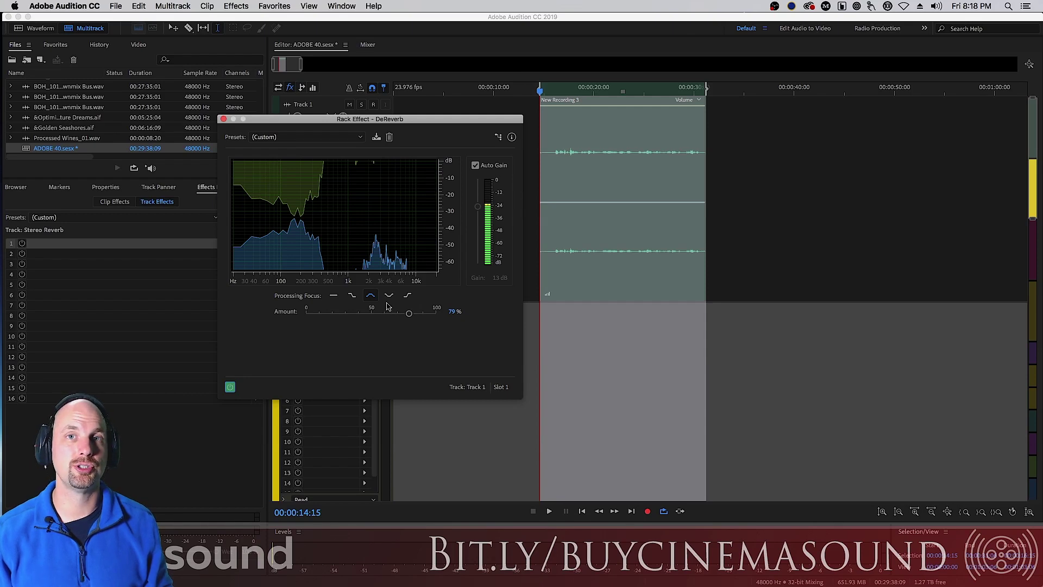
- Open New Recording 3.m4a in the Waveform editor and locate DeReverb in the Effects menu
double_click(591, 103)
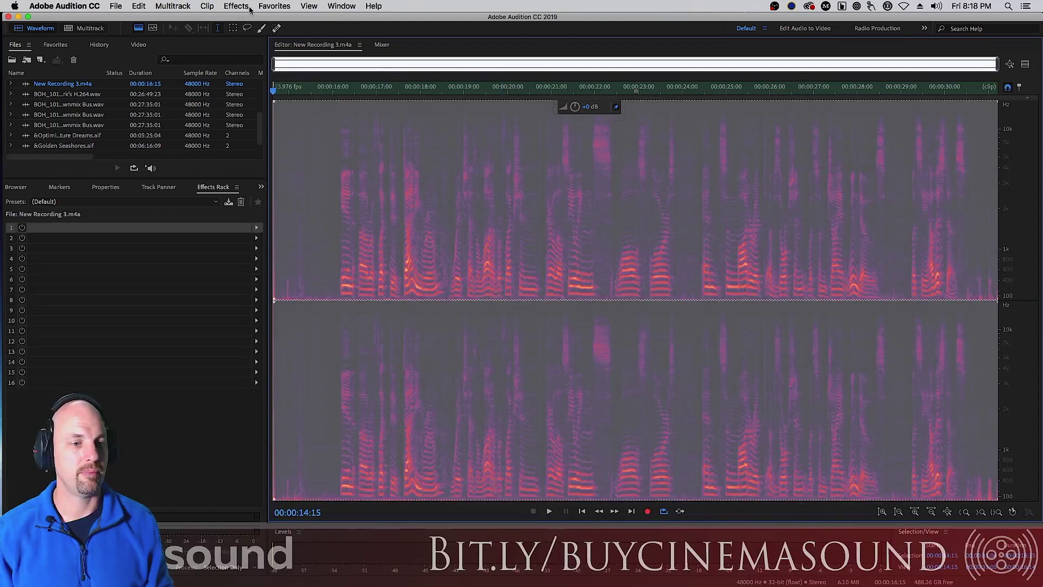
click(235, 6)
mouse_move(347, 183)
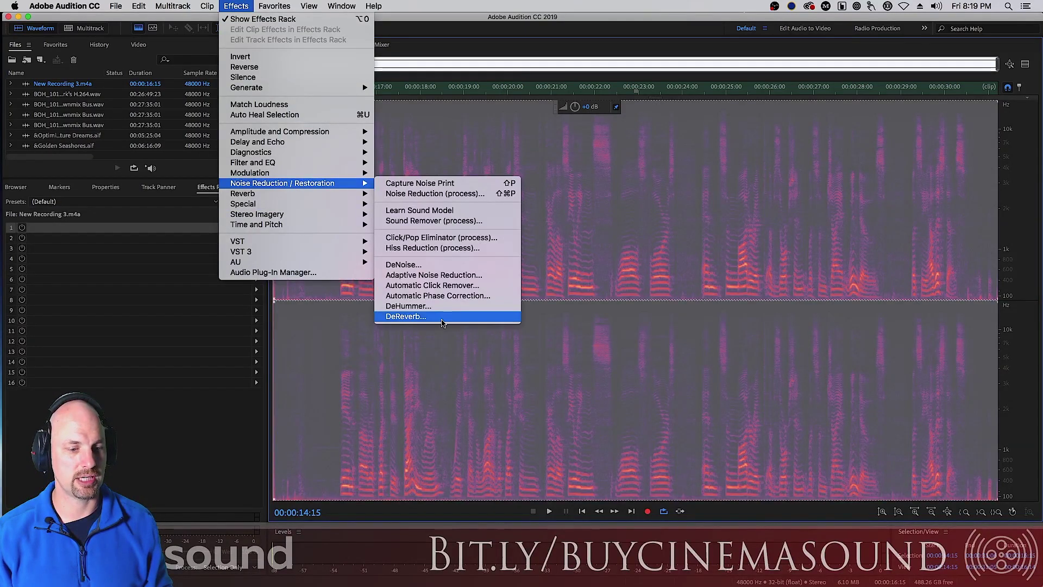
click(474, 35)
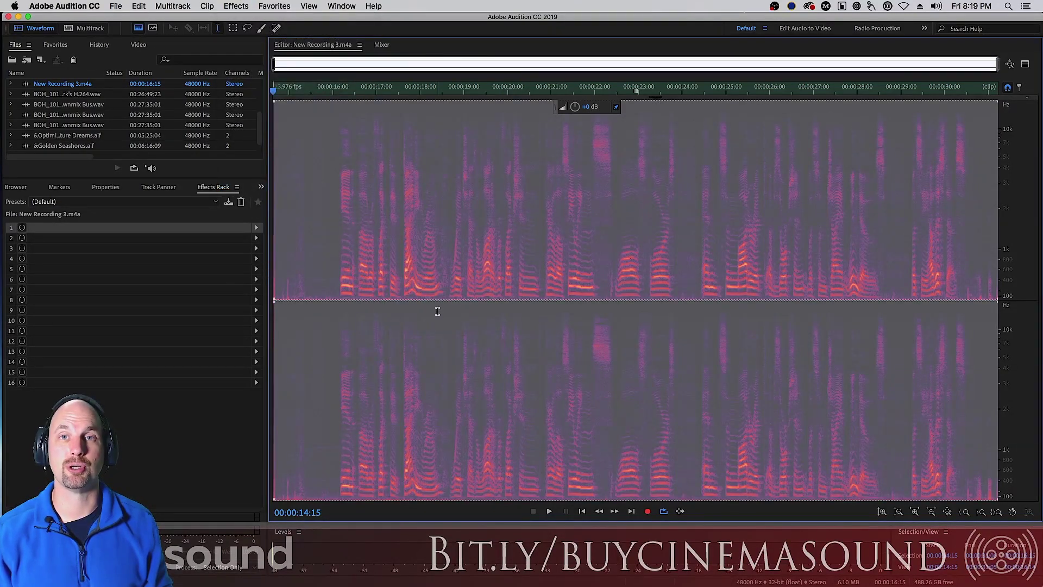